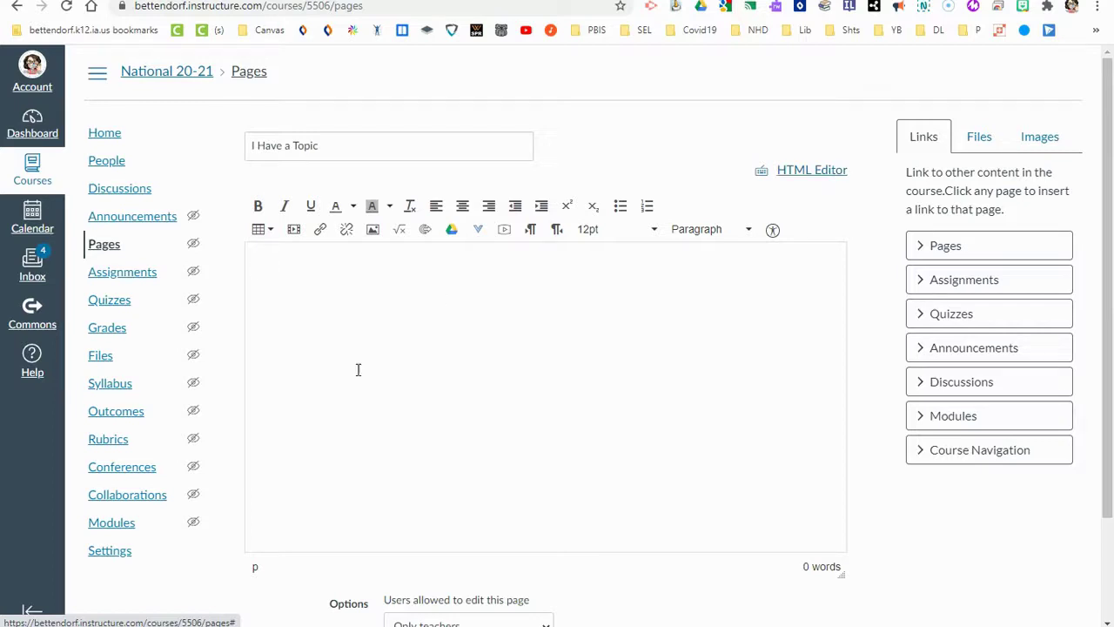
Step: Enter the page text "When you are ready, please fill out the form below so we know you are ready to meet with an advisor."
type("When you are ready, please fill out the form below")
key("BackSpace")
key("BackSpace")
key("BackSpace")
key("BackSpace")
type("below so we know you are ready to meet with an advisor")
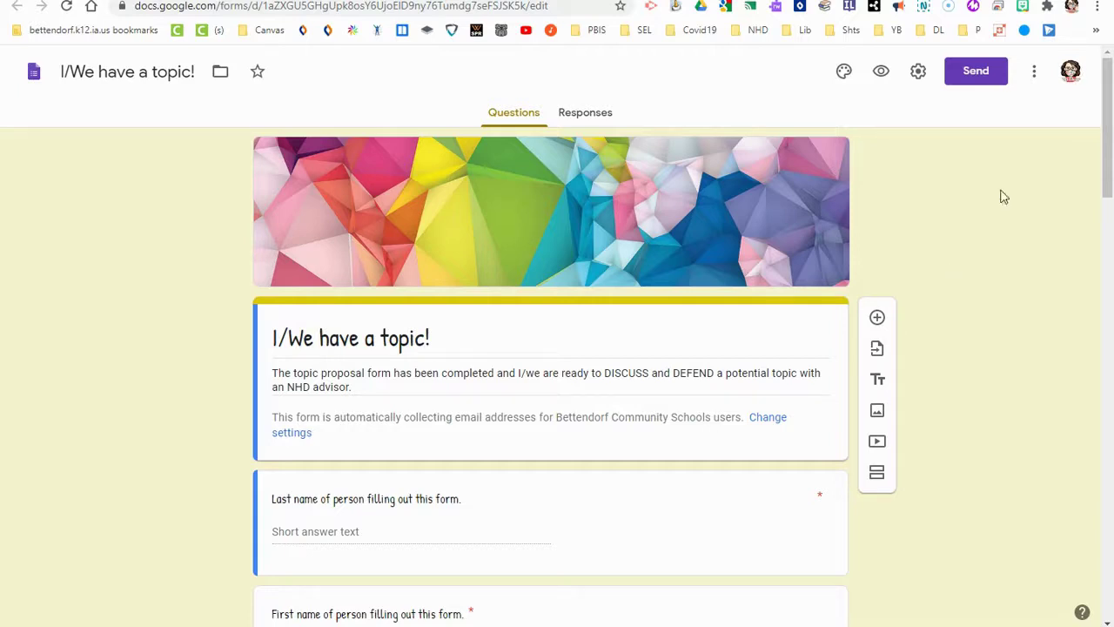
Step: Copy the embed HTML code of the Google Form "I/We have a topic!" from its sending options
left_click(980, 75)
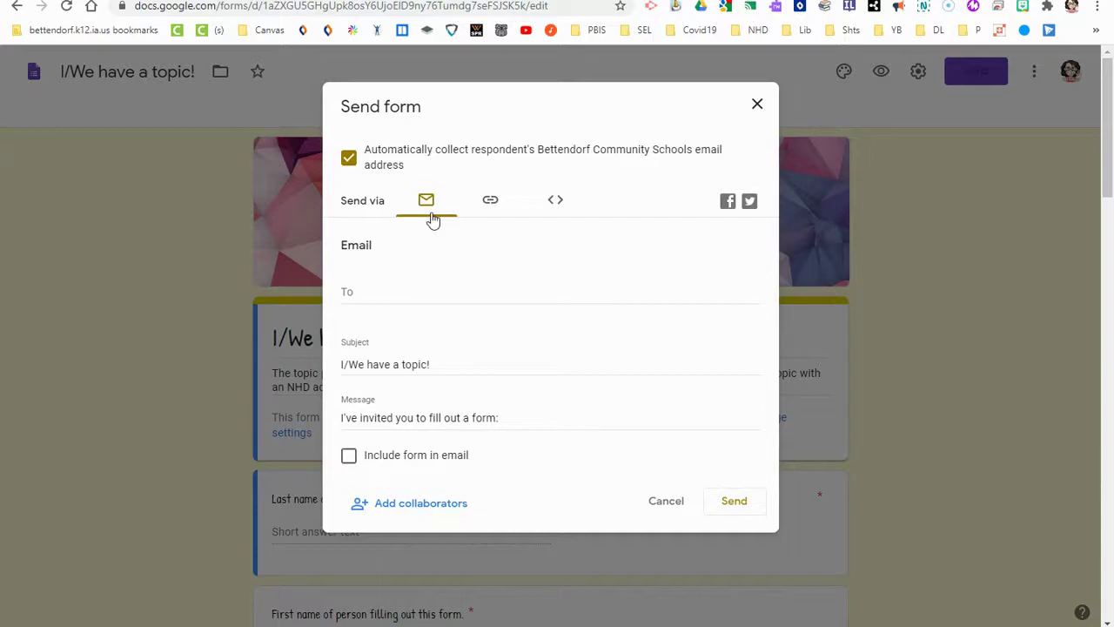
left_click(491, 201)
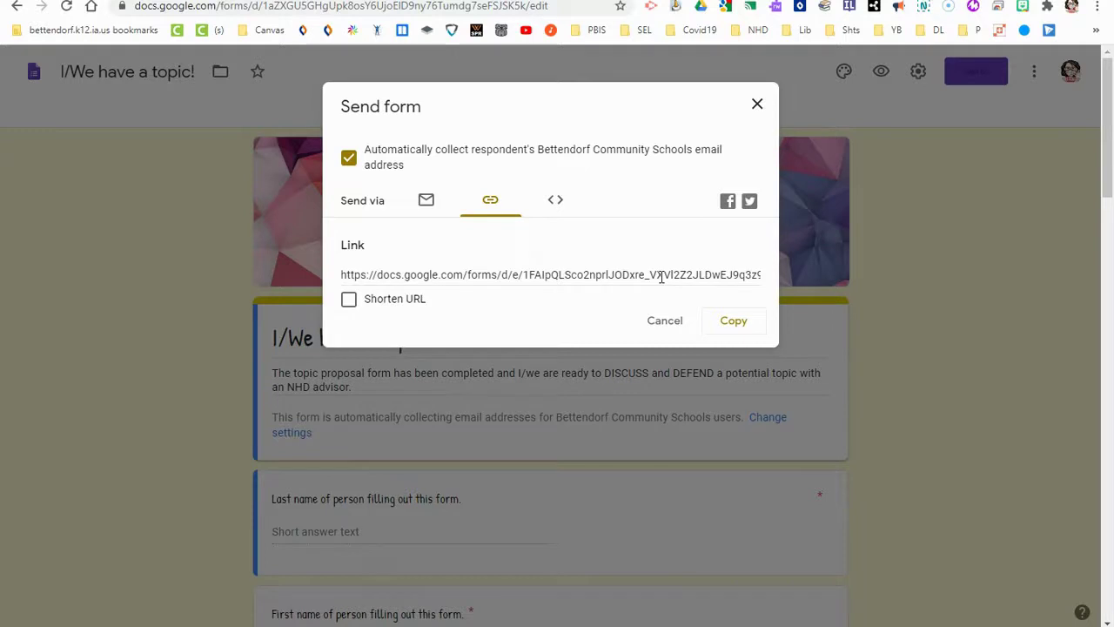
left_click(557, 203)
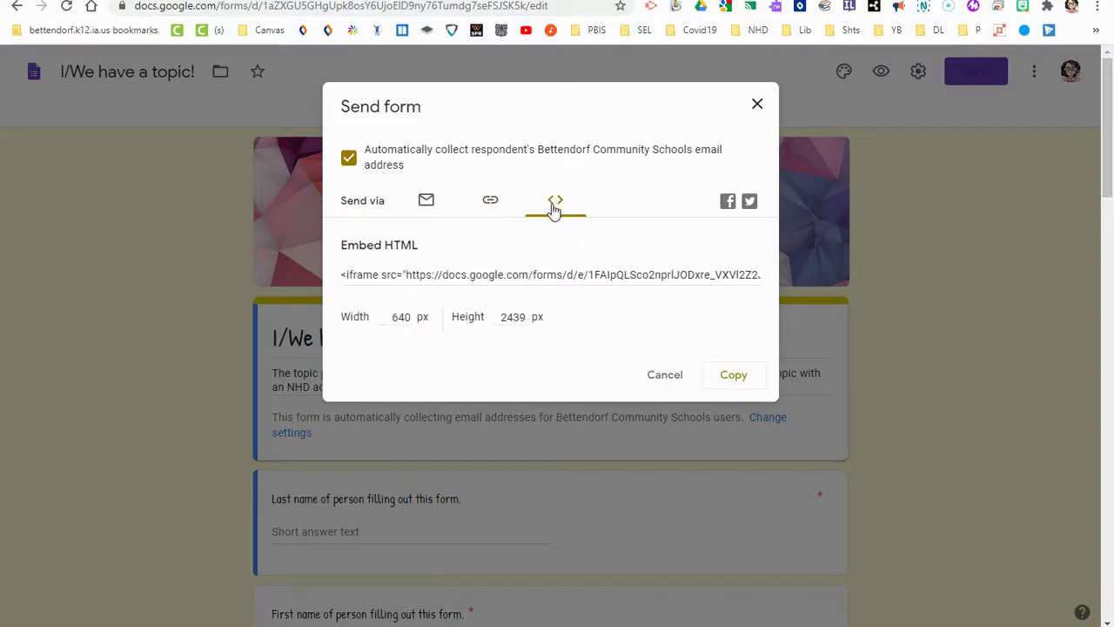
left_click(493, 277)
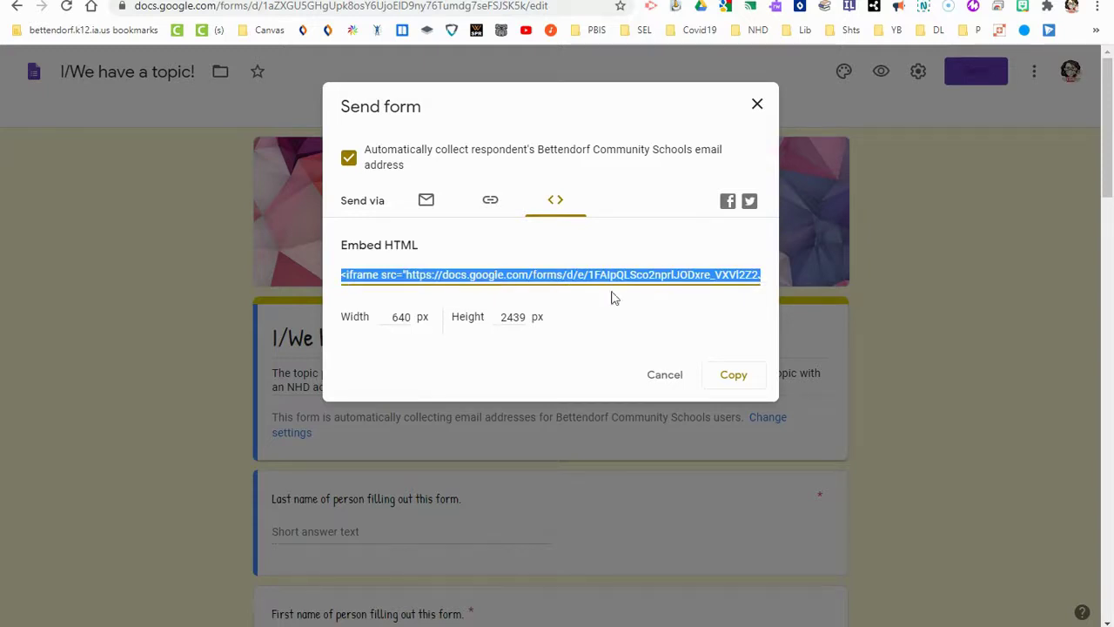
left_click(733, 375)
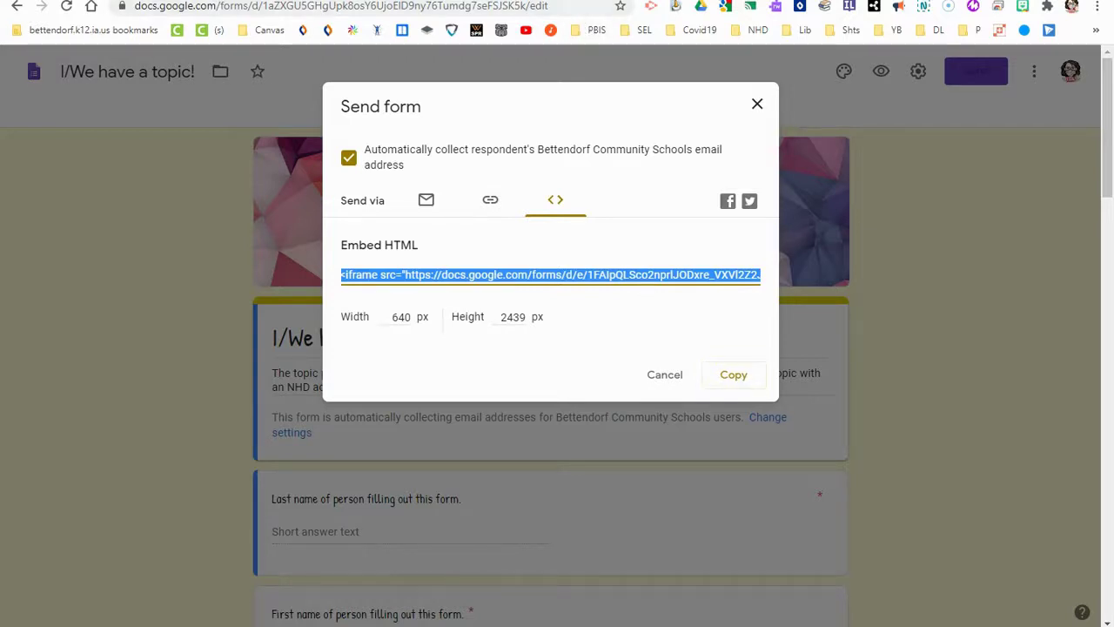
Step: Switch to Canvas, paste the form's embed code beneath the existing HTML of the I Have a Topic page and save it
left_click(187, 1)
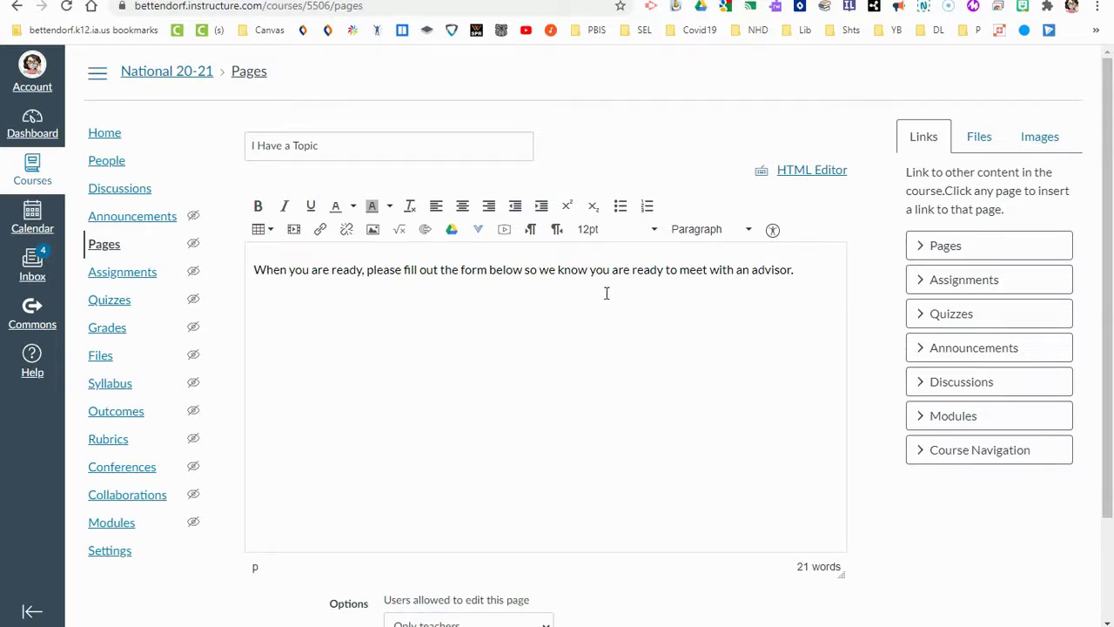
left_click(819, 174)
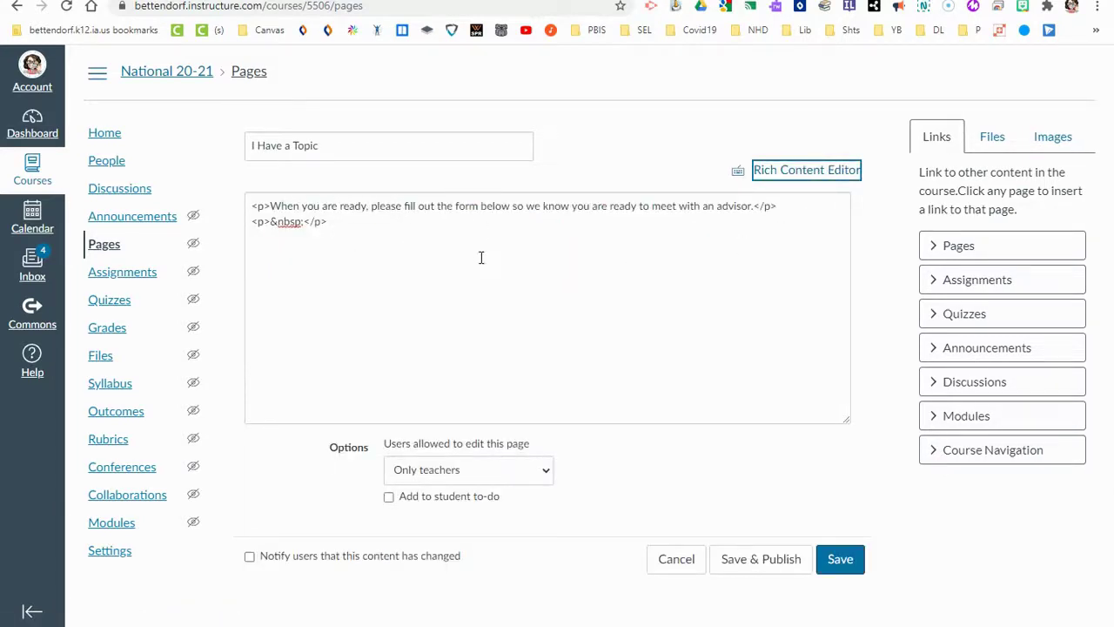
left_click(339, 225)
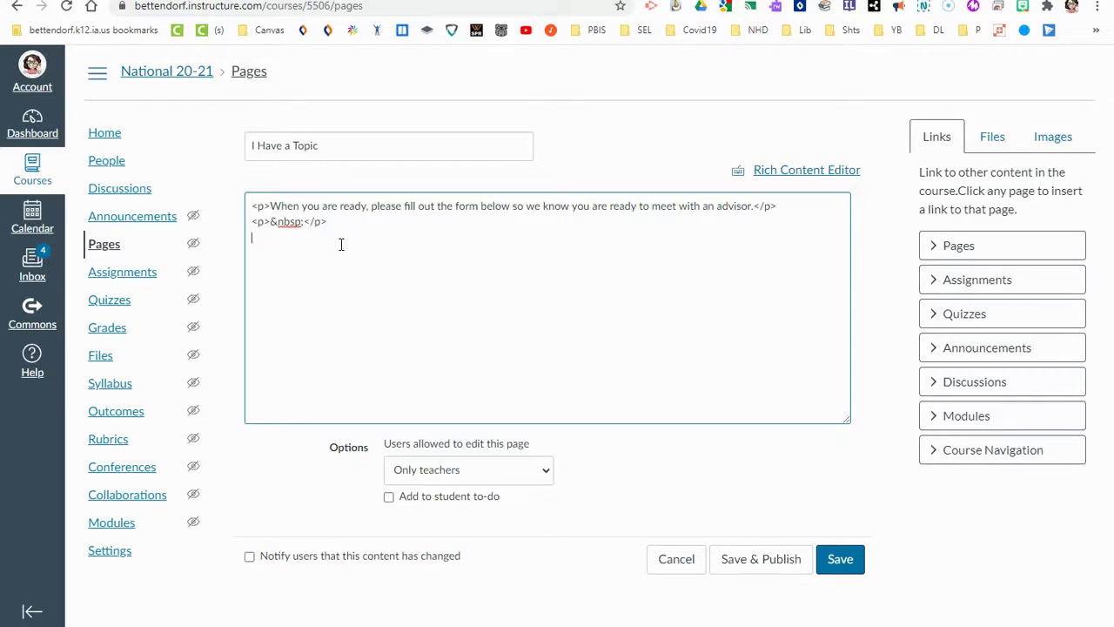
key("ctrl+v")
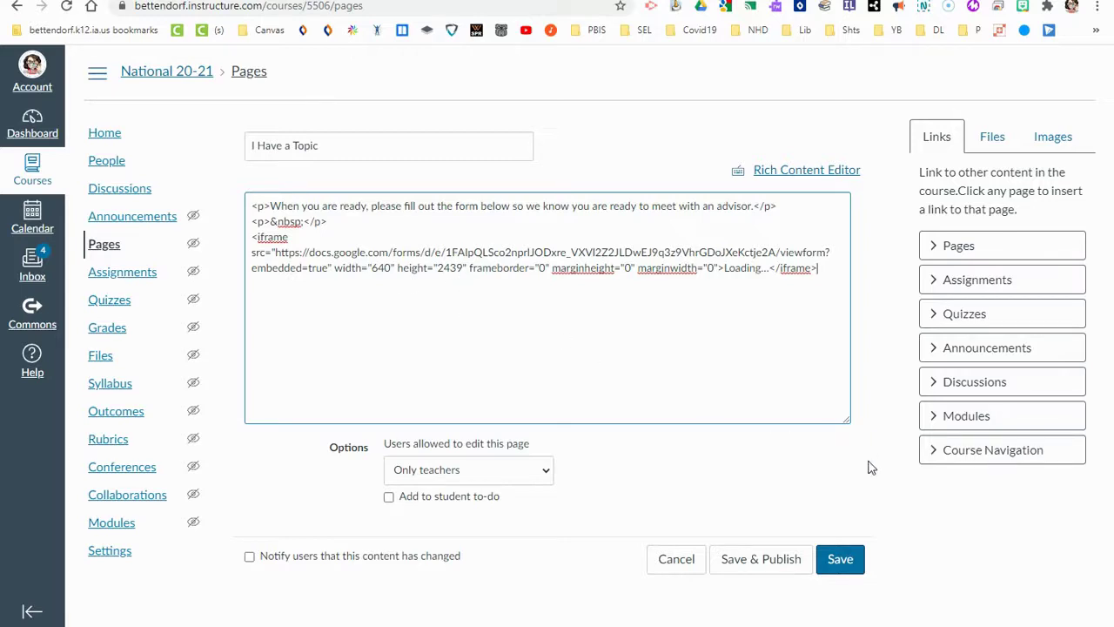
left_click(841, 560)
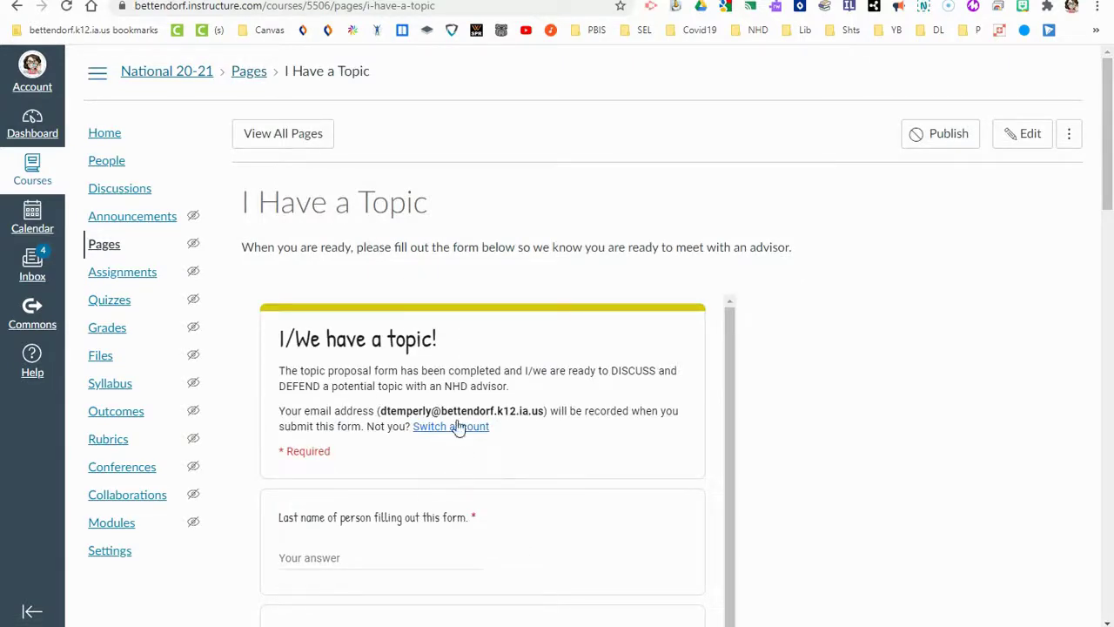
Step: Review the saved page to check how the embedded form displays from its header to the submit section
scroll(538, 376, "down", 1)
scroll(914, 444, "down", 8)
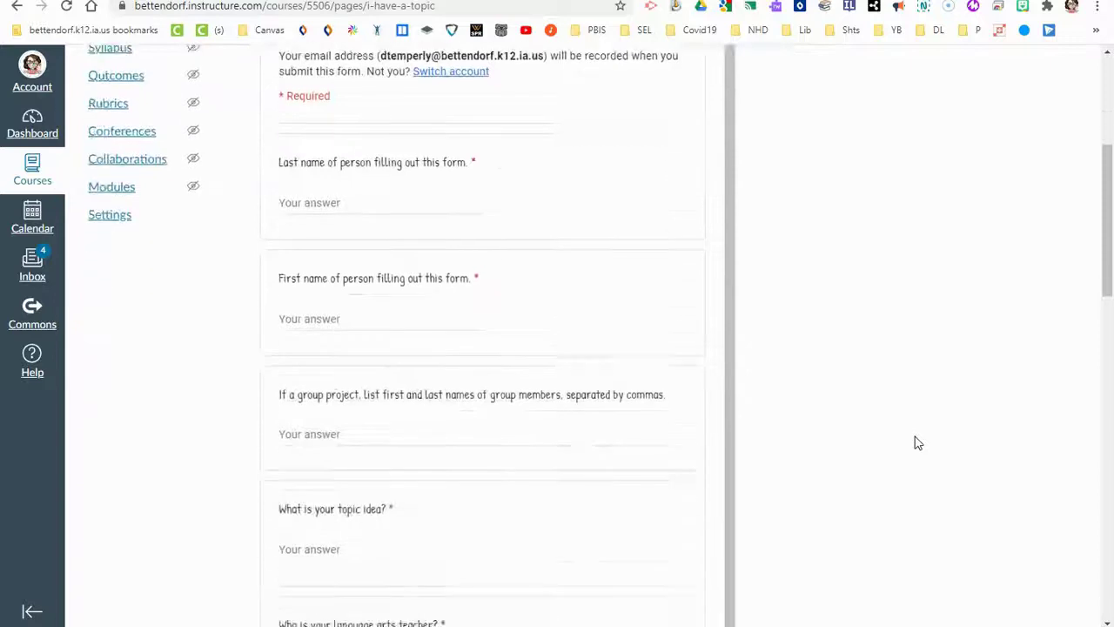
scroll(914, 443, "down", 9)
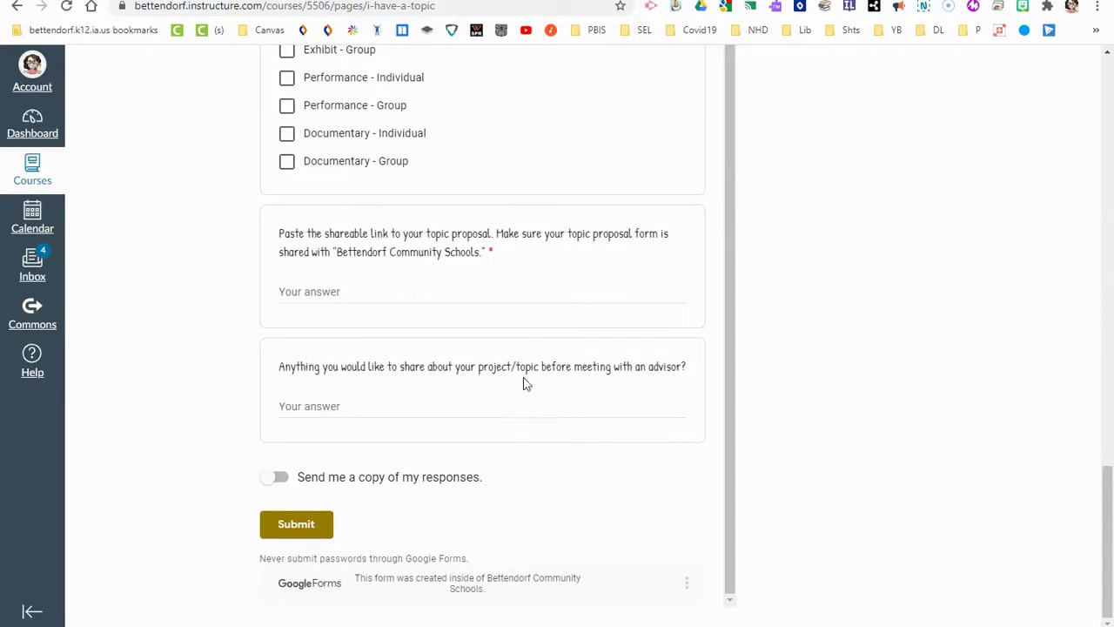
scroll(533, 471, "up", 1)
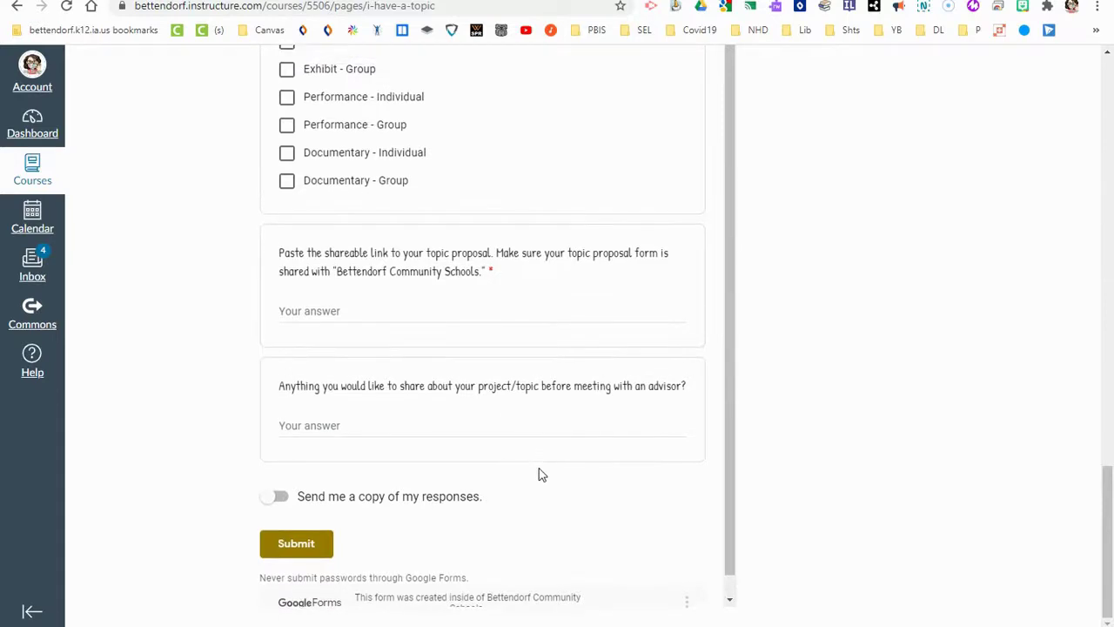
scroll(957, 383, "up", 7)
scroll(918, 341, "up", 10)
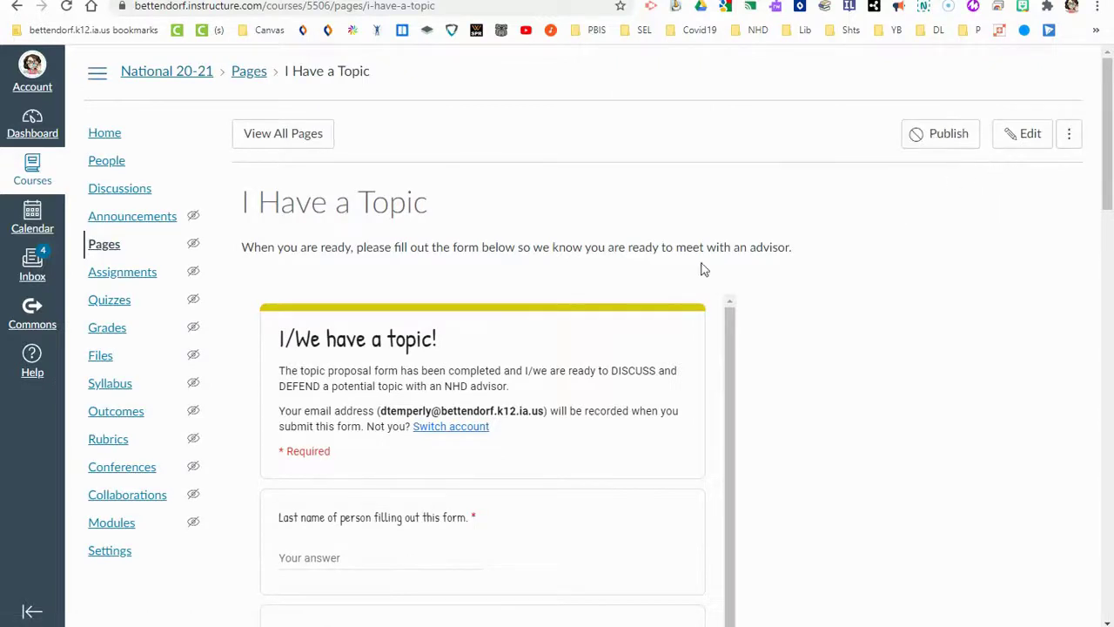
scroll(552, 427, "down", 6)
scroll(806, 447, "up", 6)
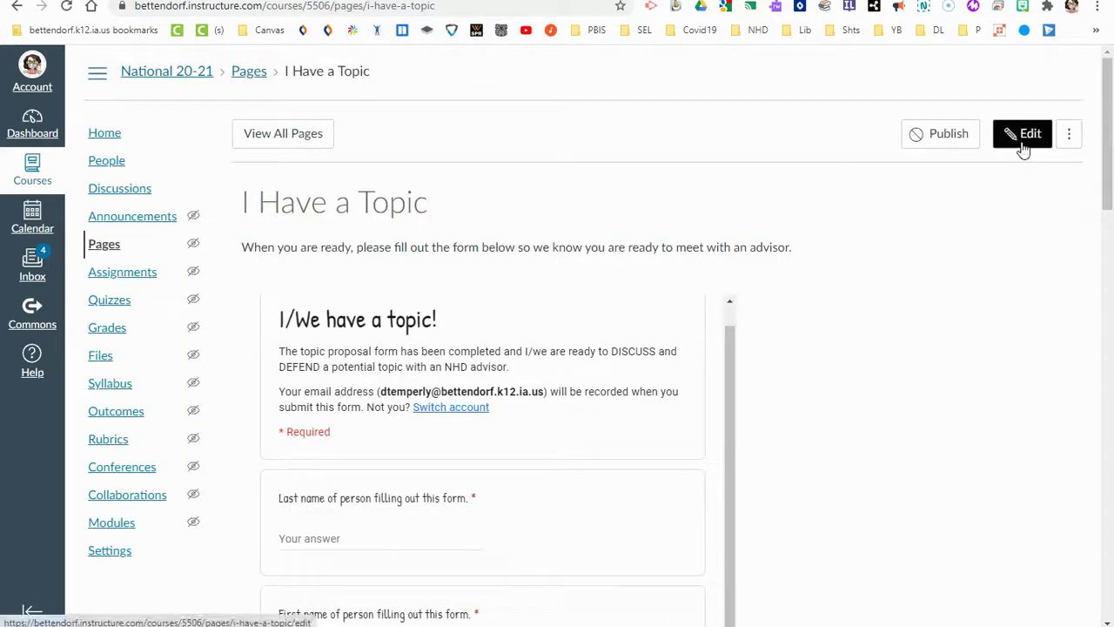
Step: Set the embedded form's iframe height to 1000 in the page's HTML and save the page
left_click(1020, 146)
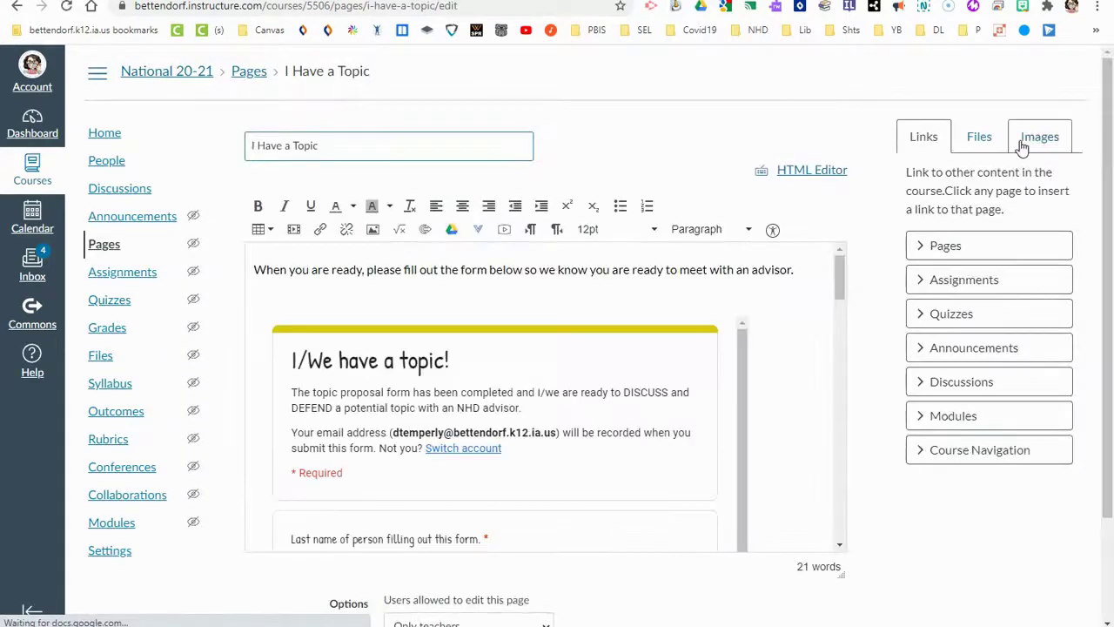
left_click(811, 174)
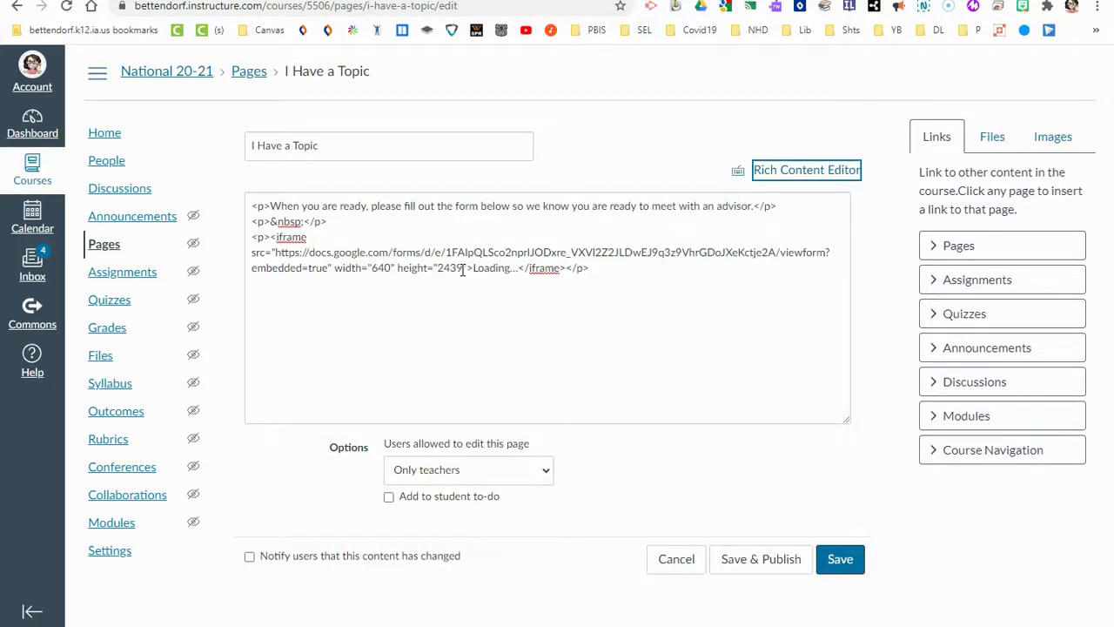
left_click_drag(463, 269, 449, 271)
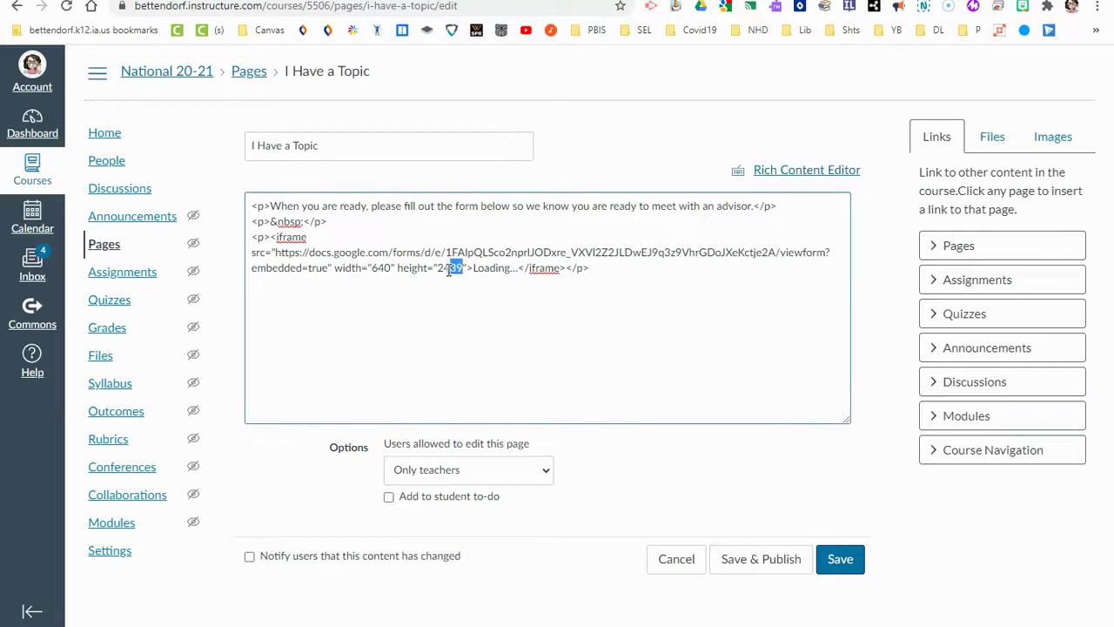
type("1000")
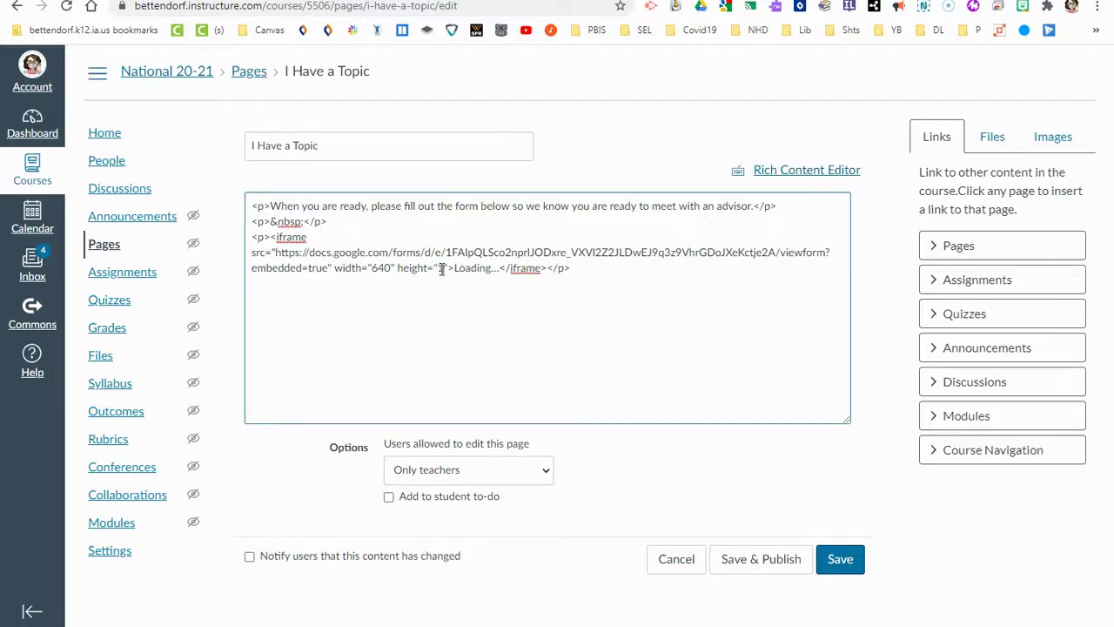
left_click(862, 561)
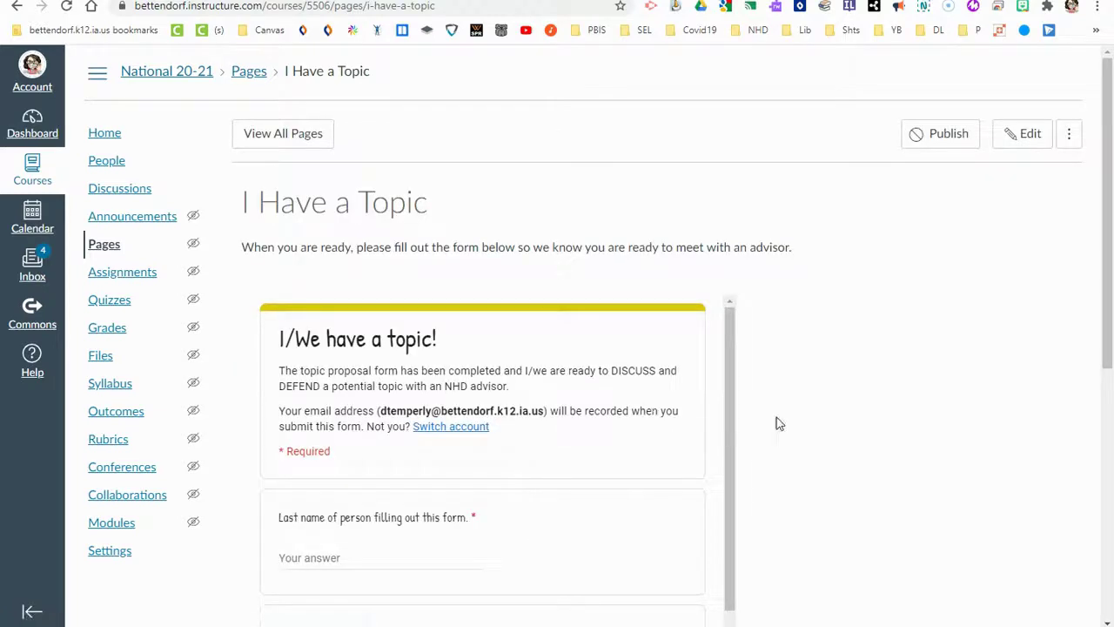
Step: Examine the resized embedded form, checking how its questions and submit section can be reached on the page
scroll(777, 421, "down", 5)
scroll(778, 416, "up", 1)
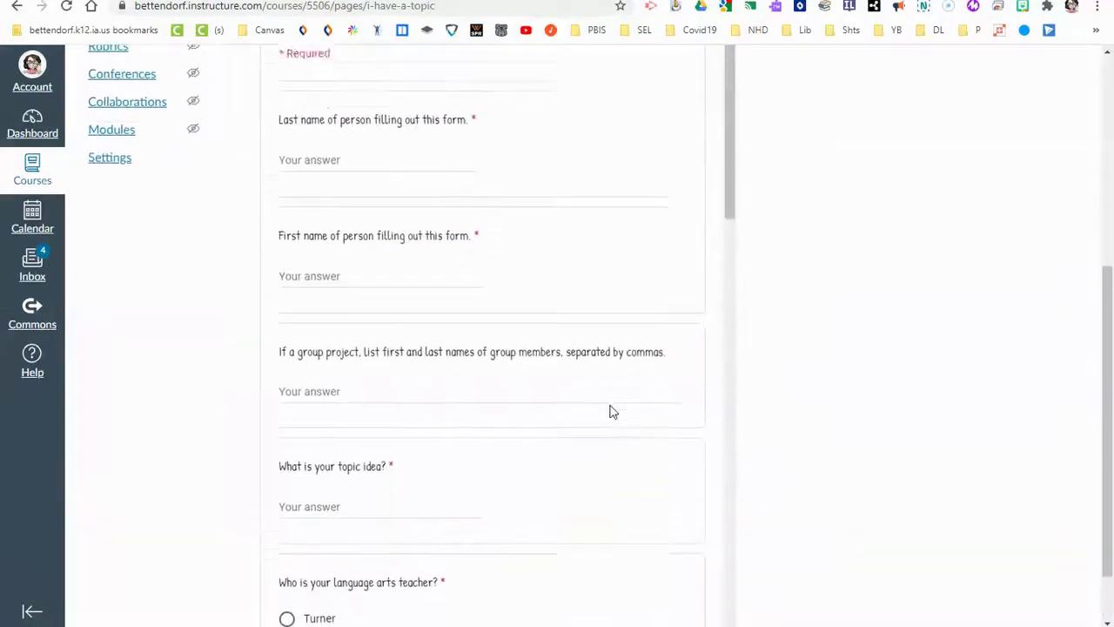
scroll(609, 405, "down", 13)
scroll(610, 402, "up", 15)
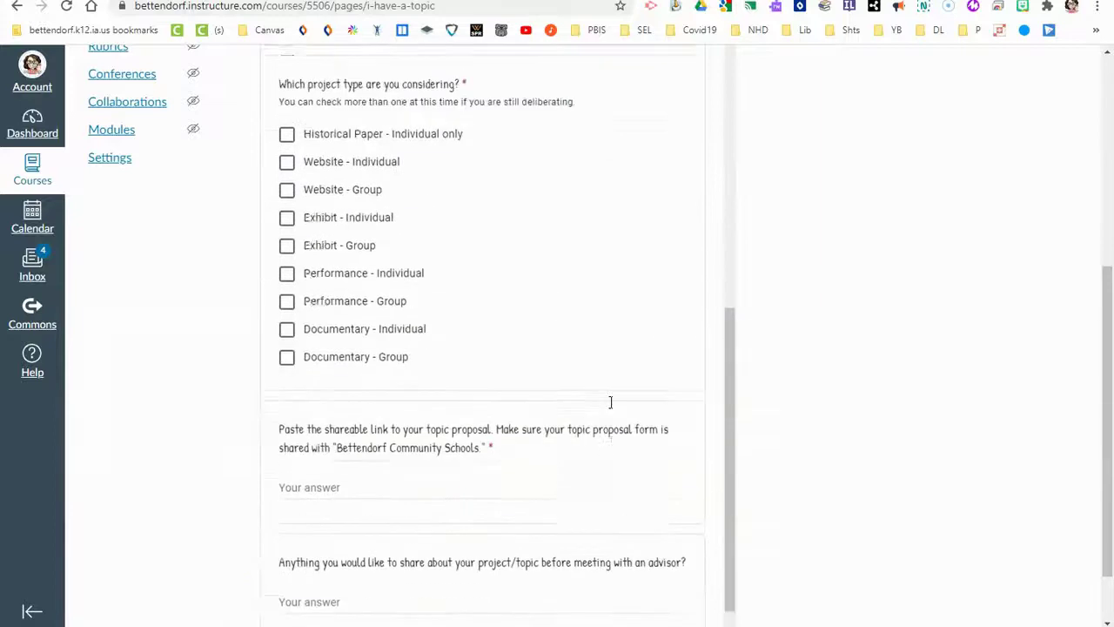
scroll(865, 344, "up", 5)
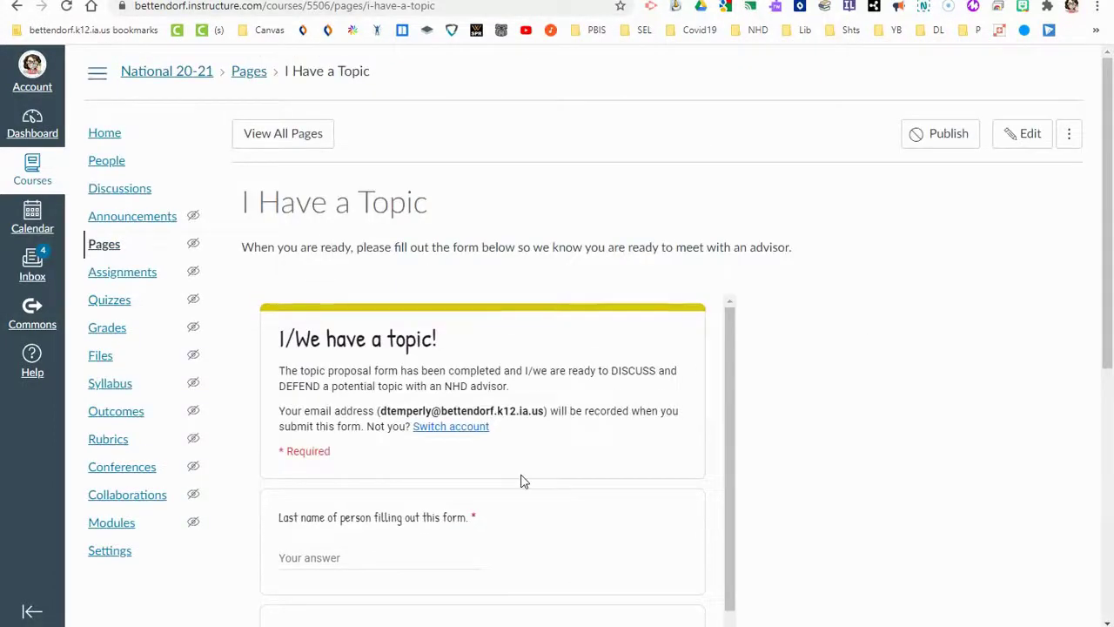
scroll(523, 482, "down", 8)
scroll(808, 465, "down", 4)
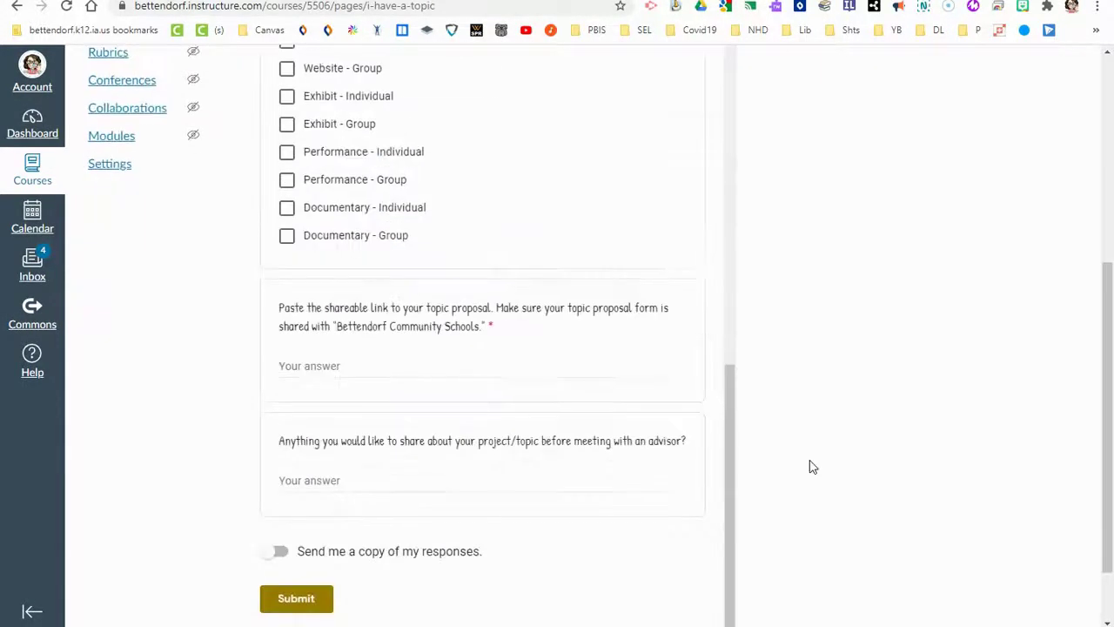
scroll(646, 534, "up", 11)
scroll(647, 536, "up", 1)
scroll(649, 500, "down", 12)
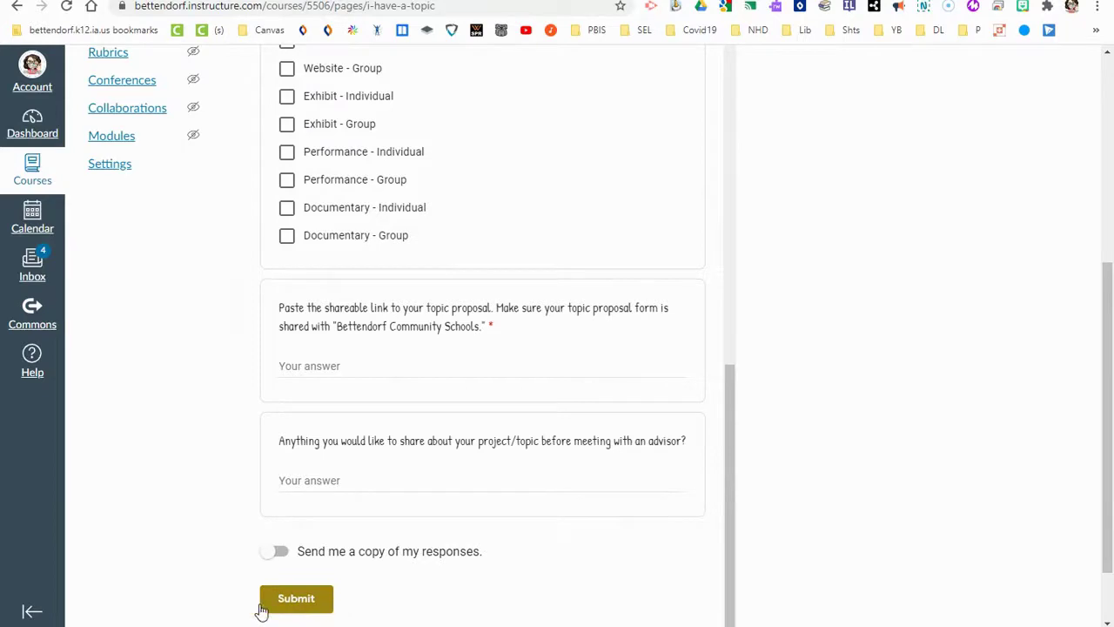
scroll(522, 366, "up", 15)
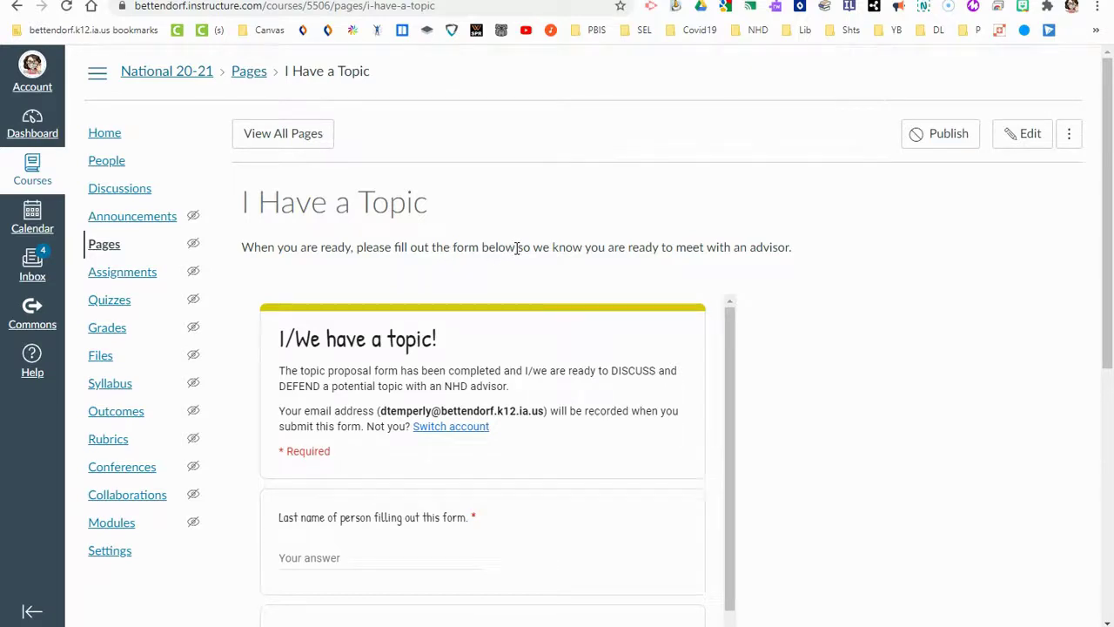
scroll(516, 248, "down", 5)
scroll(516, 248, "up", 5)
Step: Insert "and click submit" after "the form below" in the page's introductory sentence and save the page
left_click(1016, 132)
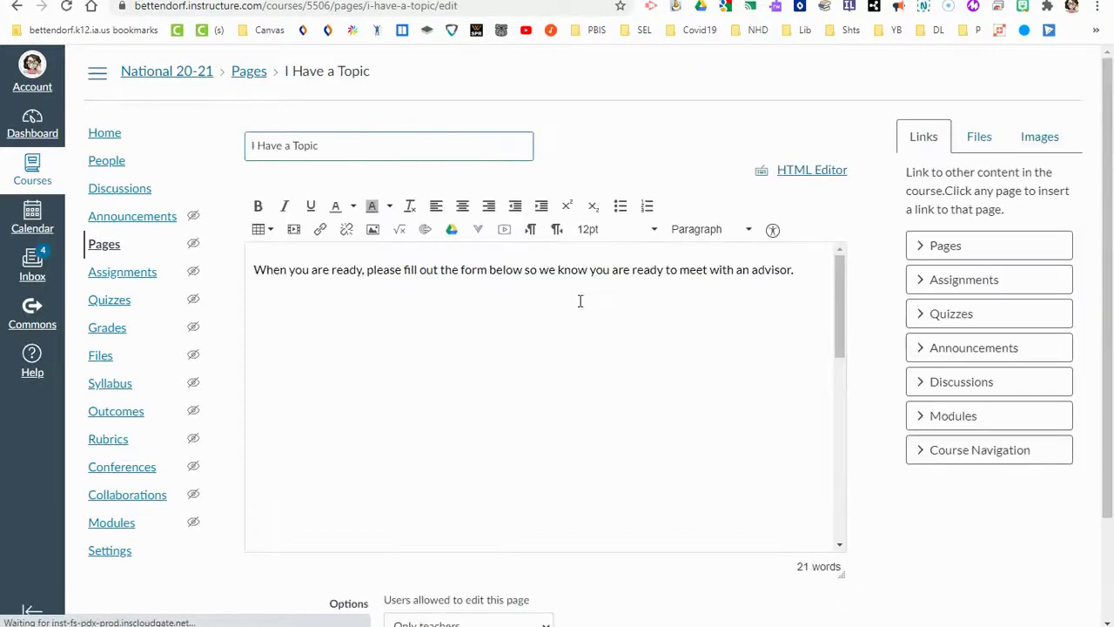
left_click(526, 270)
type("and clic")
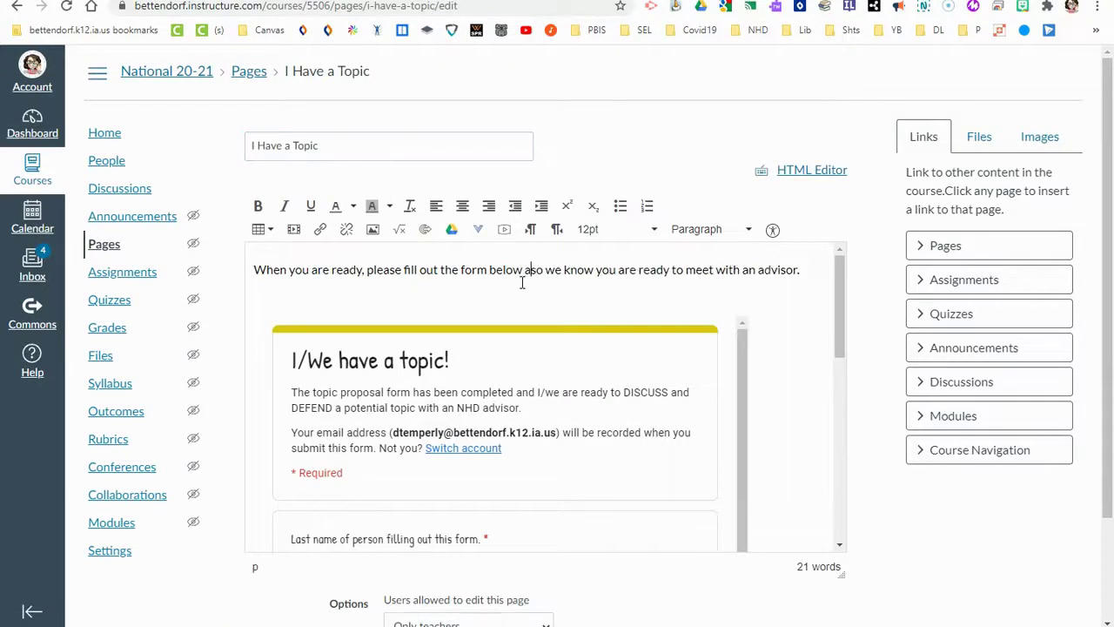
type("k submit")
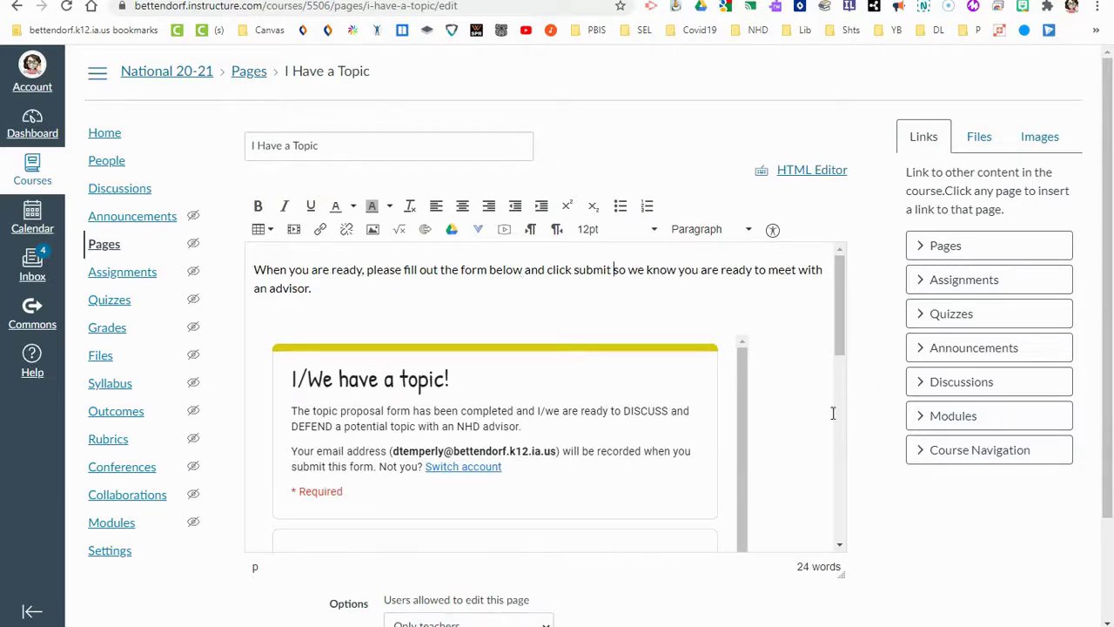
scroll(896, 470, "down", 2)
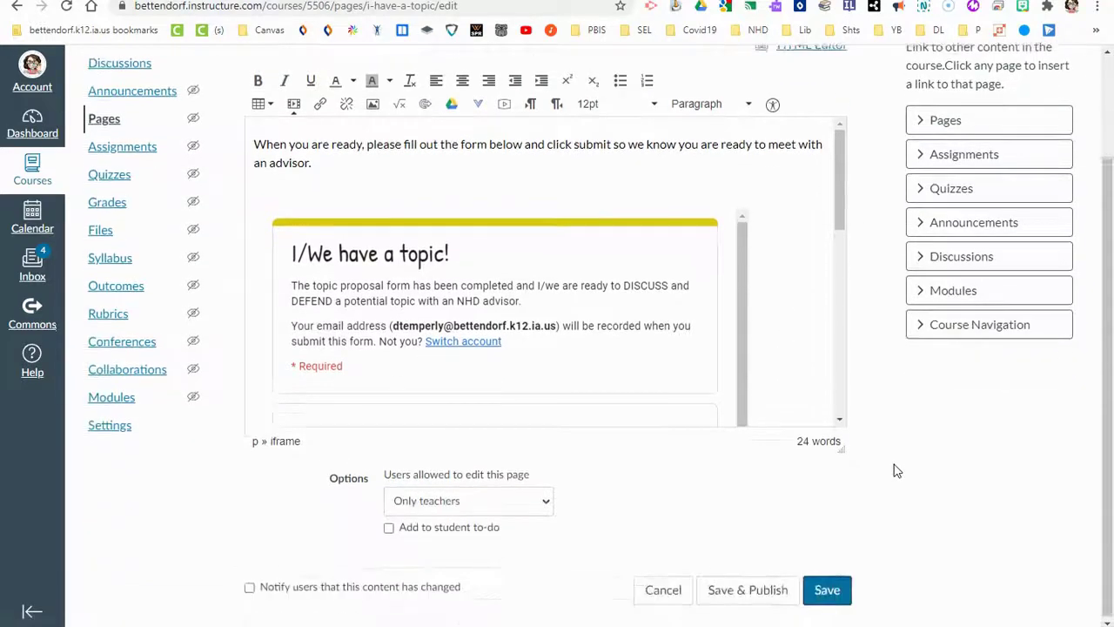
left_click(831, 593)
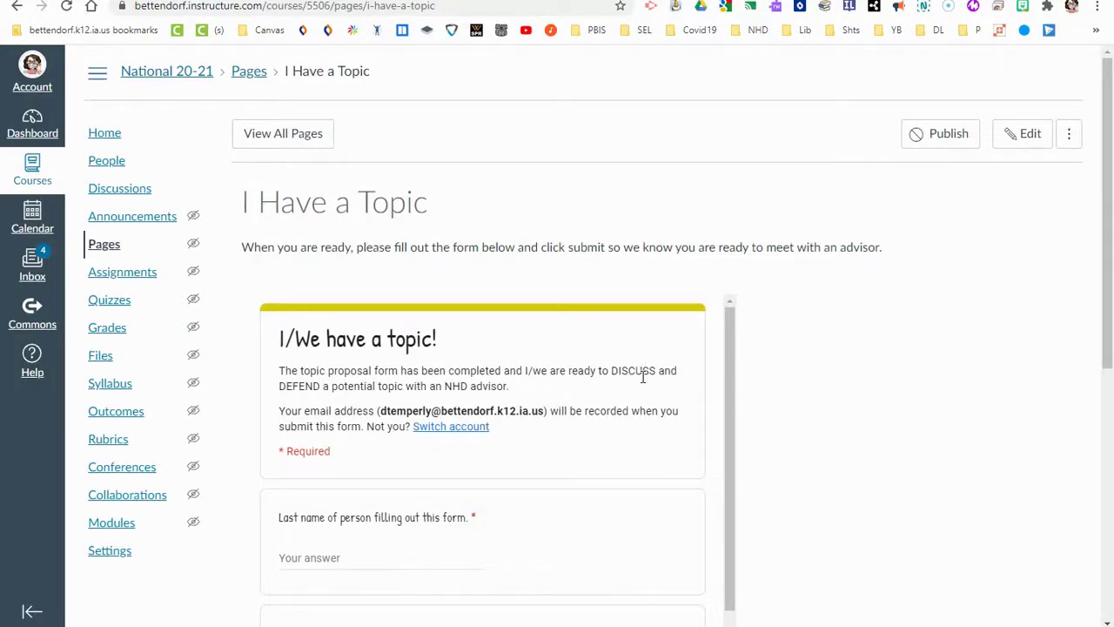
Step: Reopen the page for editing and delete the blank line between the introductory sentence and the embedded form
left_click(1030, 140)
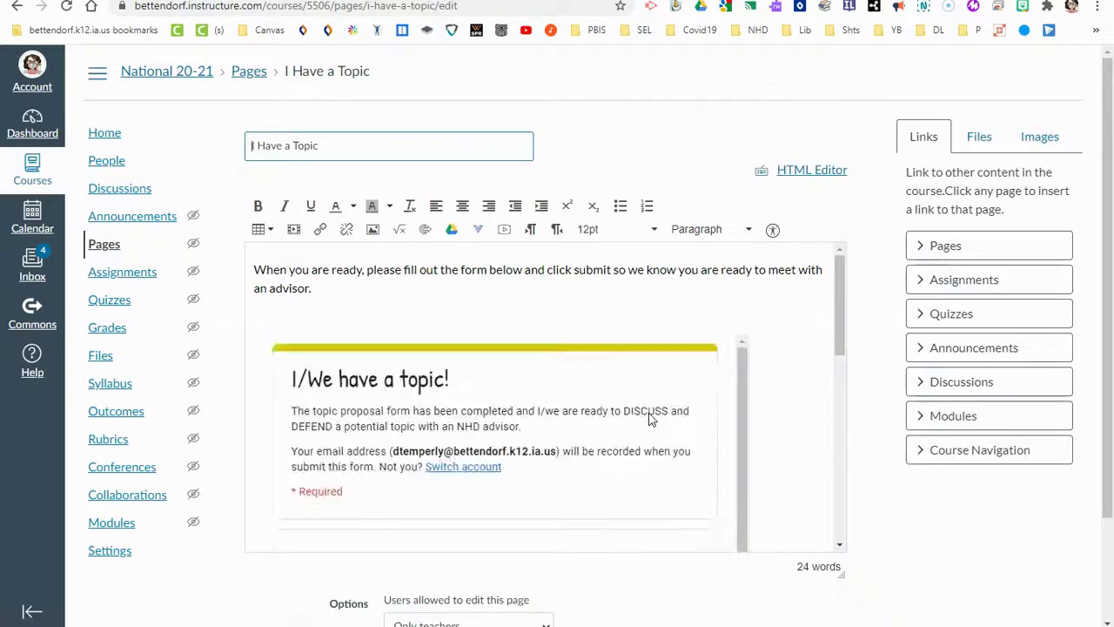
left_click(323, 320)
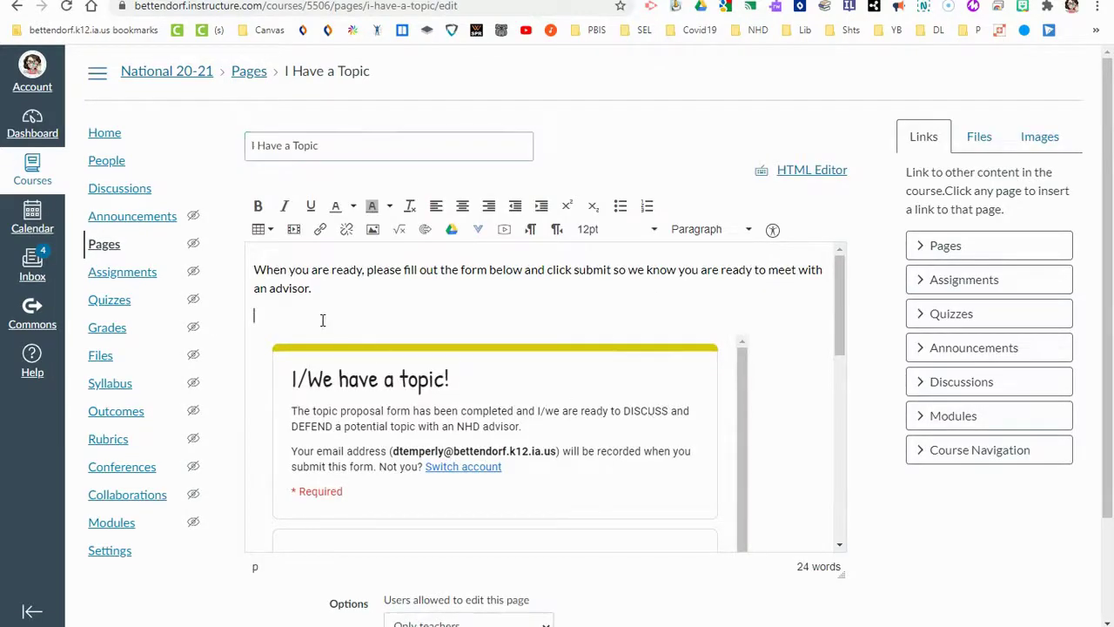
key("BackSpace")
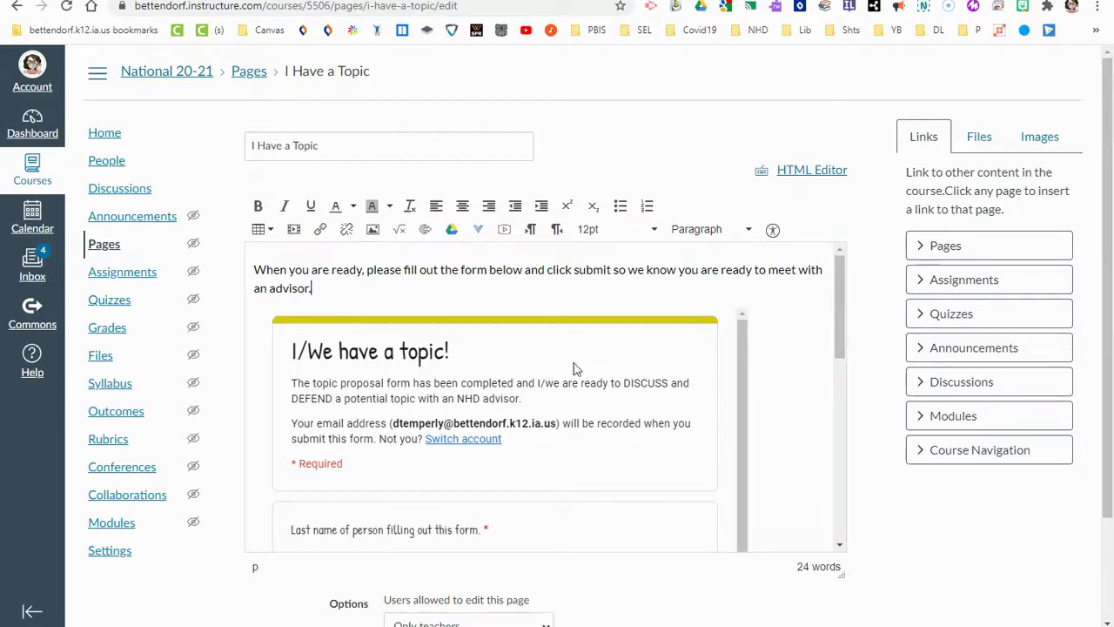